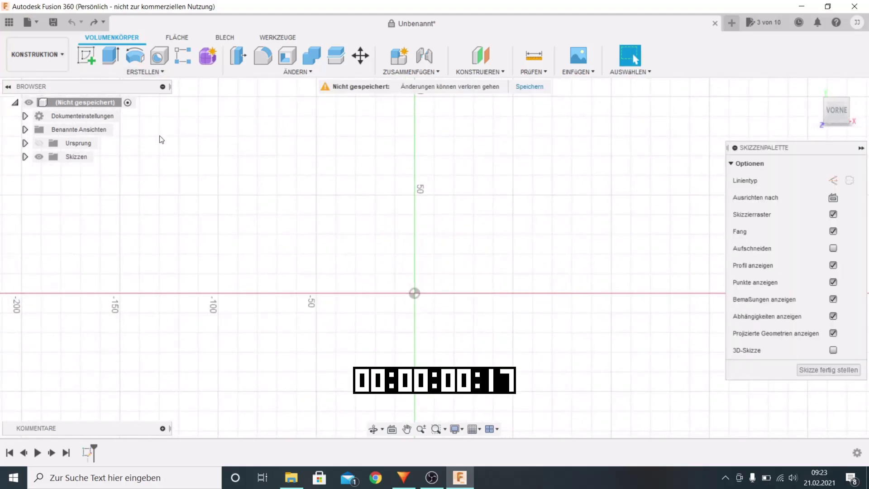
Step: In a new sketch, draw a 28.5 mm horizontal line leftward from the origin and make it a construction line
left_click(86, 55)
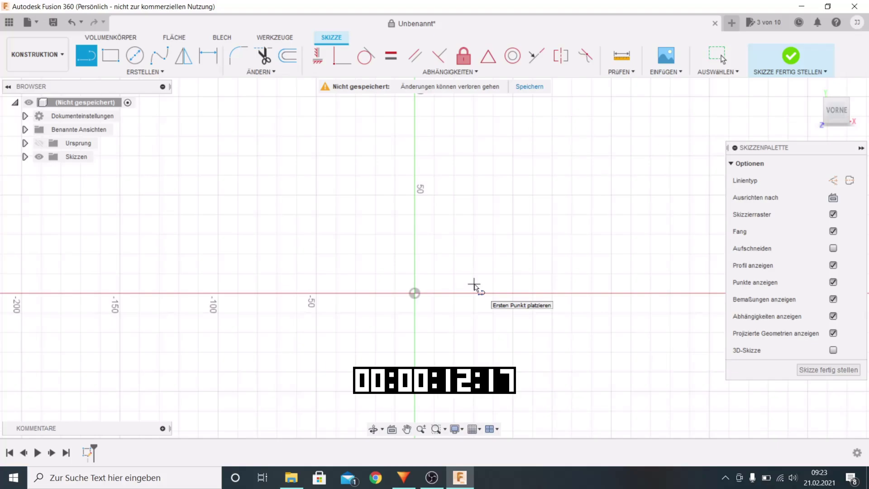
left_click(414, 293)
scroll(415, 293, "down", 1)
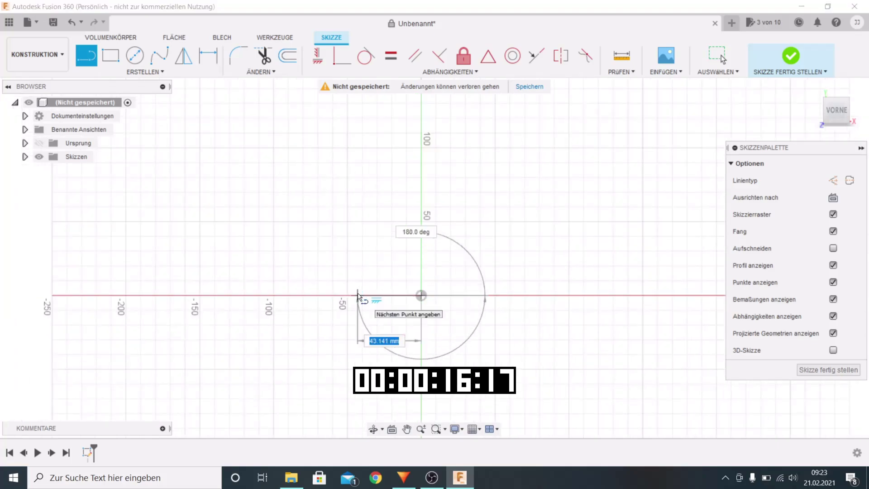
type("28.5")
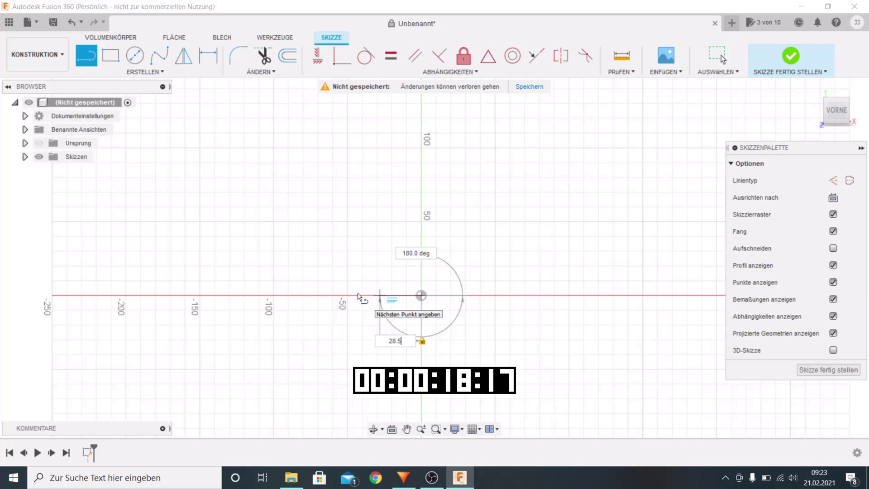
key("Return")
scroll(376, 297, "up", 8)
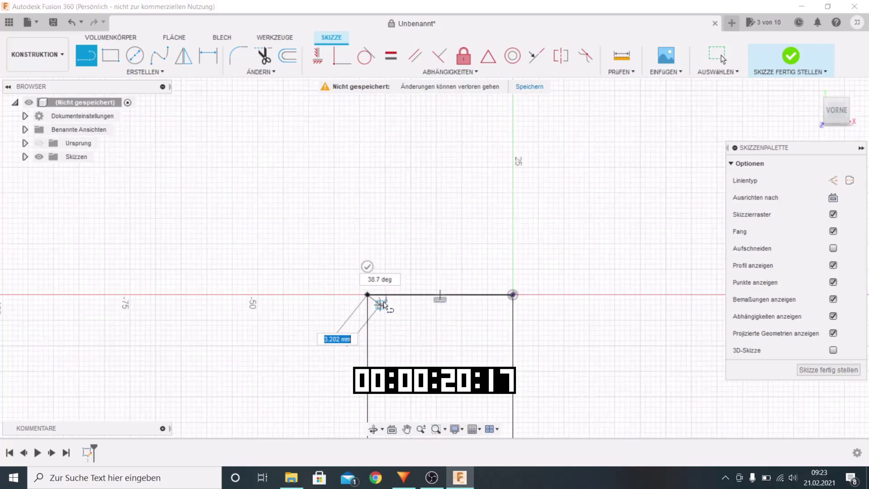
key("Escape")
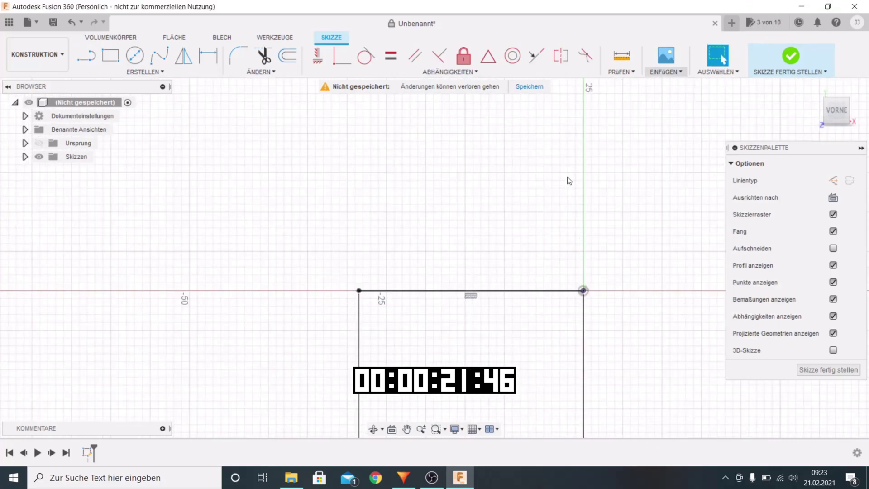
left_click(486, 293)
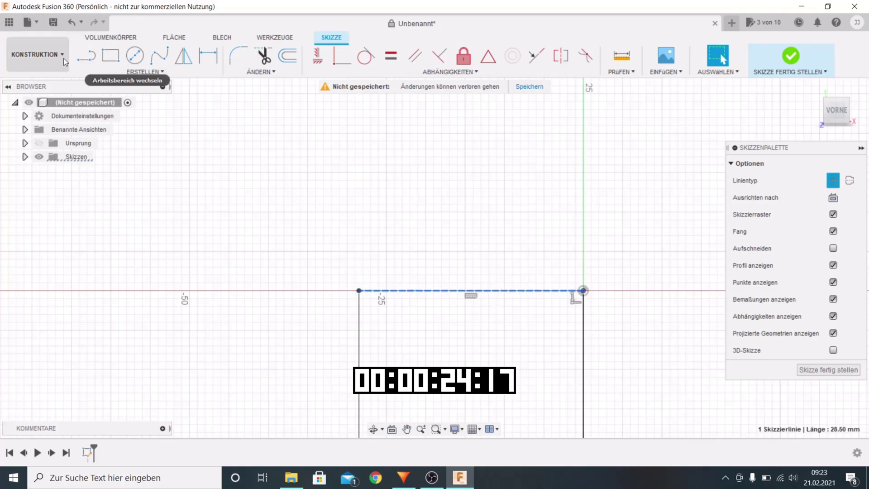
Step: Extend the construction line's outer end with a 1.2 mm horizontal solid line going further left
key("l")
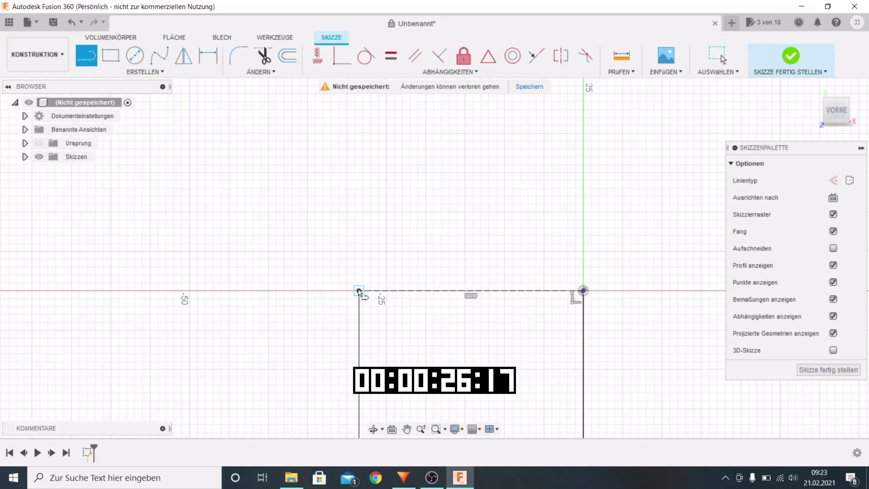
left_click(359, 291)
type("1.2")
key("Return")
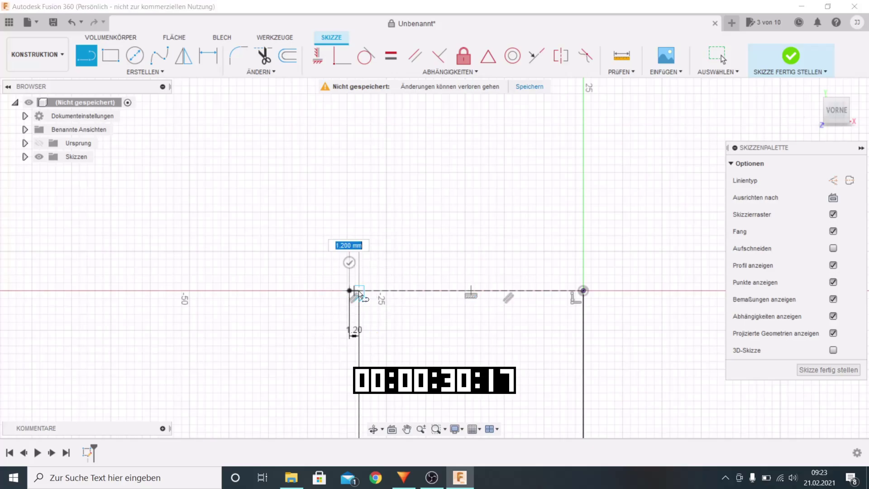
Step: Draw a 10 mm vertical line upward from the point where the construction line meets the 1.2 mm line
scroll(359, 294, "up", 2)
left_click(86, 56)
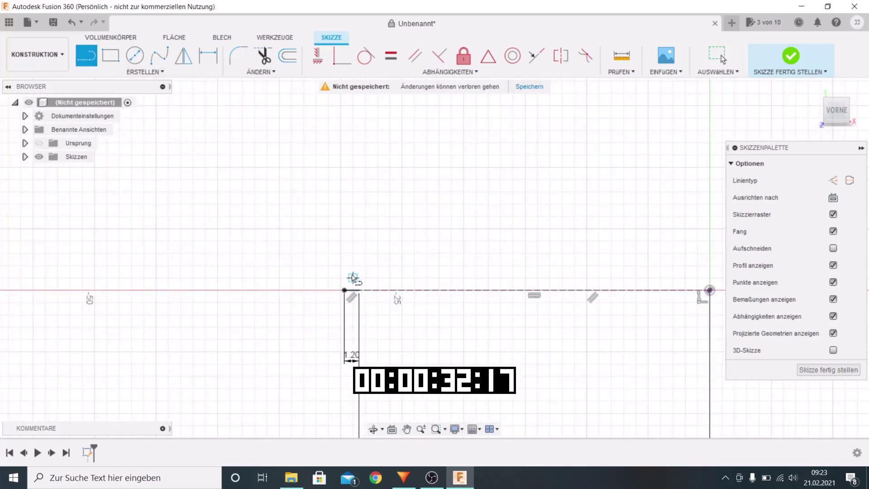
left_click(359, 291)
scroll(272, 326, "down", 4)
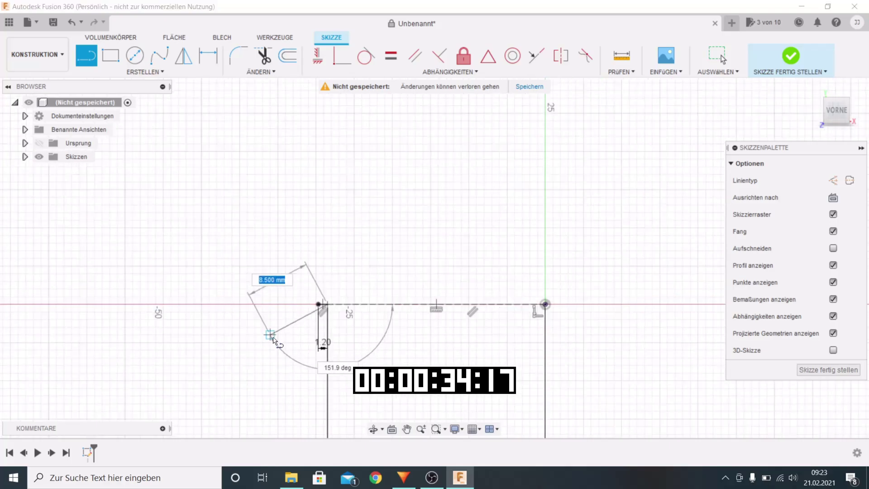
scroll(308, 284, "up", 2)
type("10")
key("Tab")
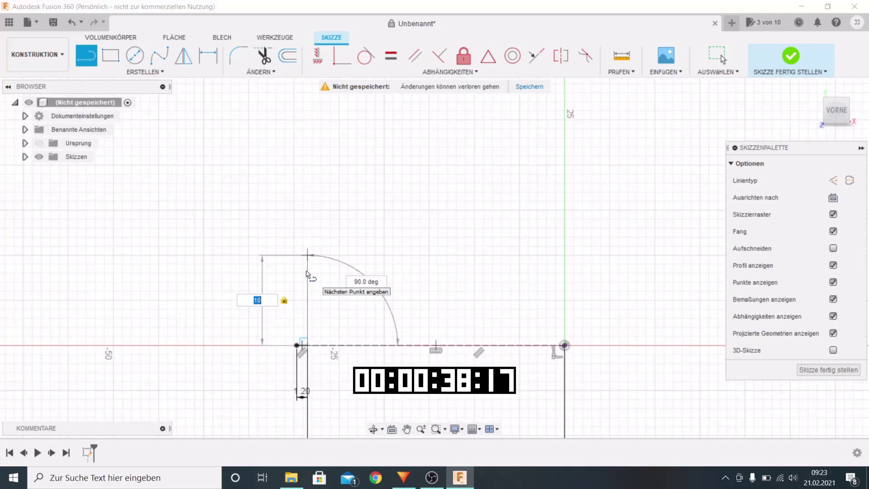
key("Return")
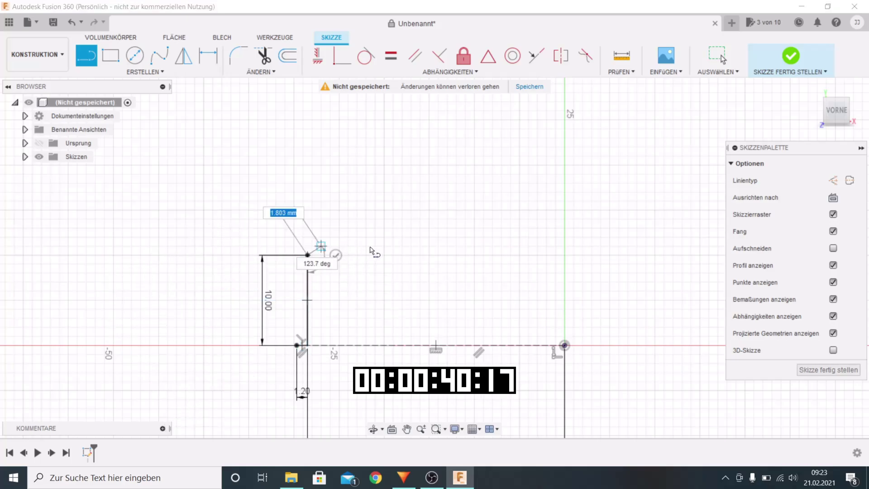
Step: Continue the profile with a 4 mm horizontal line toward the vertical axis from the 10 mm line's upper end
scroll(359, 271, "up", 1)
scroll(359, 270, "up", 2)
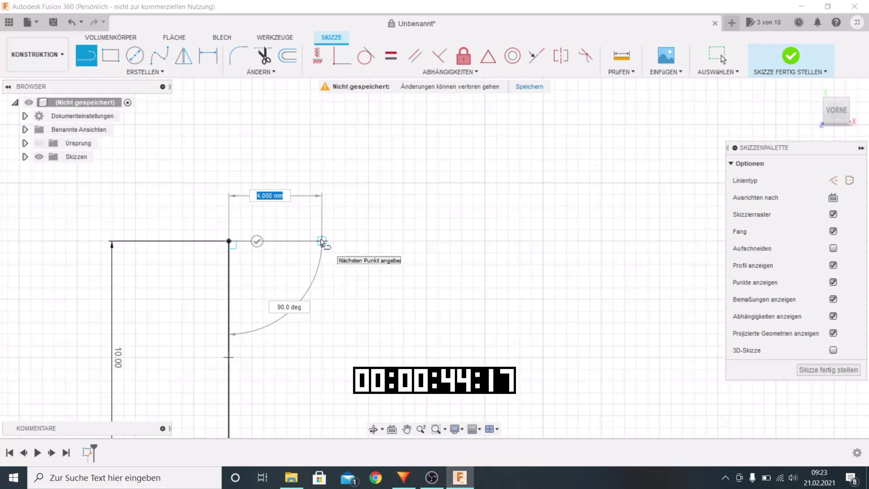
left_click(322, 241)
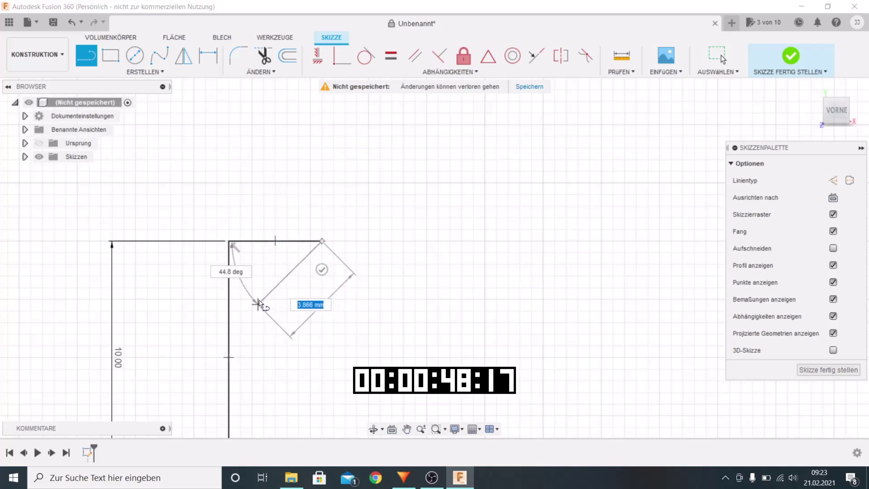
Step: Add a 40 mm vertical line upward from the inner end of the 4 mm line
scroll(259, 344, "down", 3)
scroll(222, 391, "down", 2)
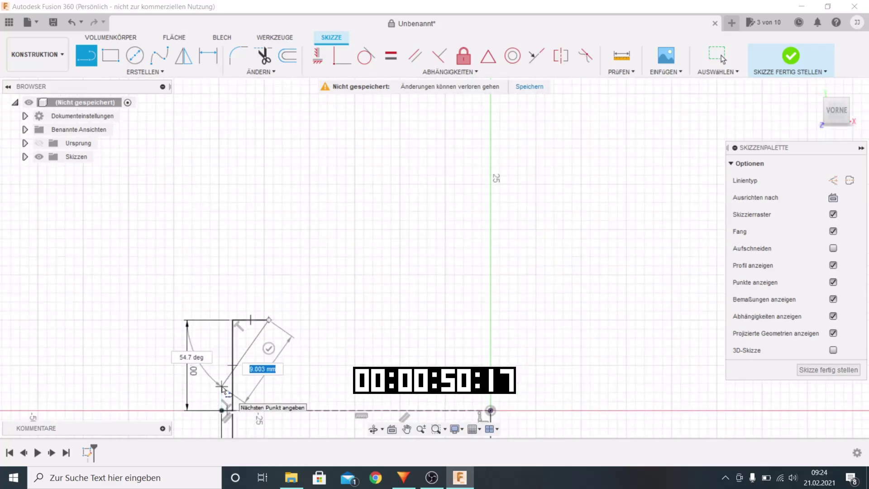
scroll(271, 271, "down", 2)
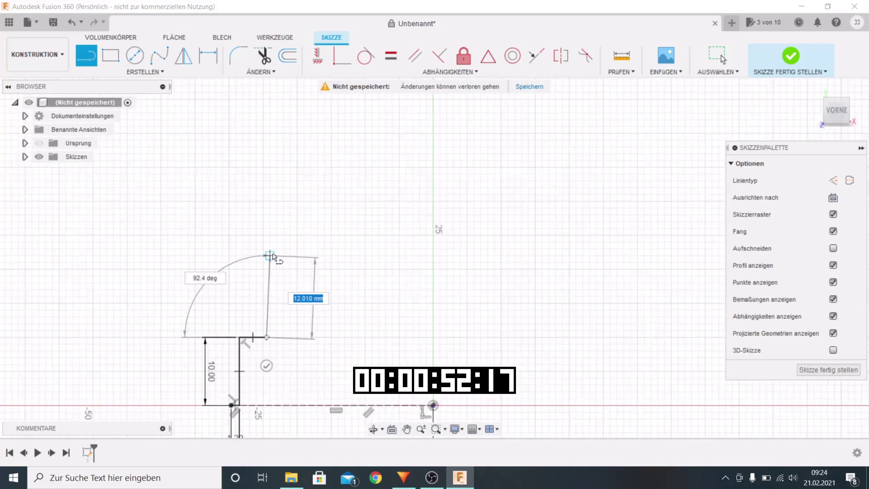
key("Tab")
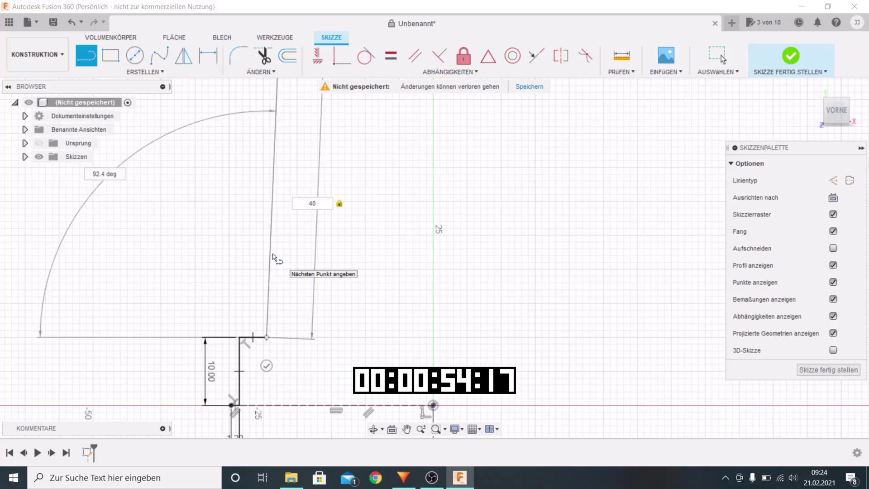
key("Return")
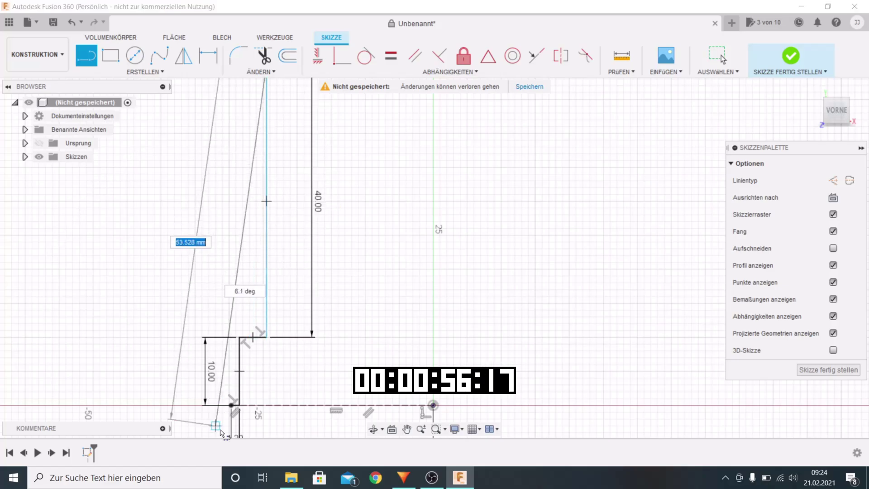
Step: Add a 20 mm horizontal line leftward, away from the vertical axis, from the 40 mm line's upper end
scroll(217, 272, "down", 2)
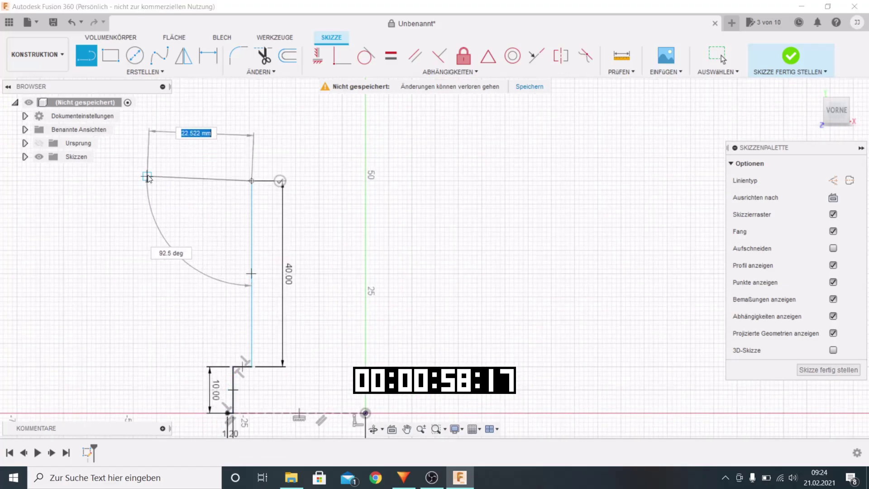
key("Tab")
key("Return")
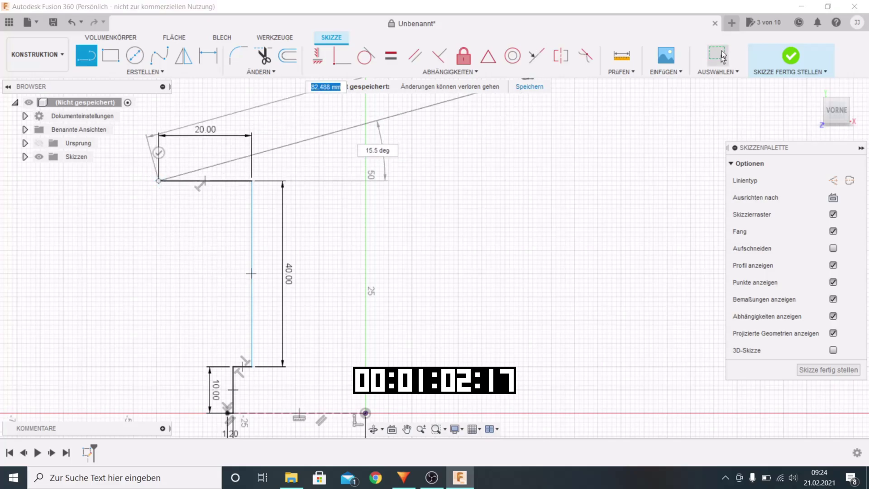
Step: Convert the 20 mm horizontal line and the 40 mm vertical line to construction lines
left_click(722, 55)
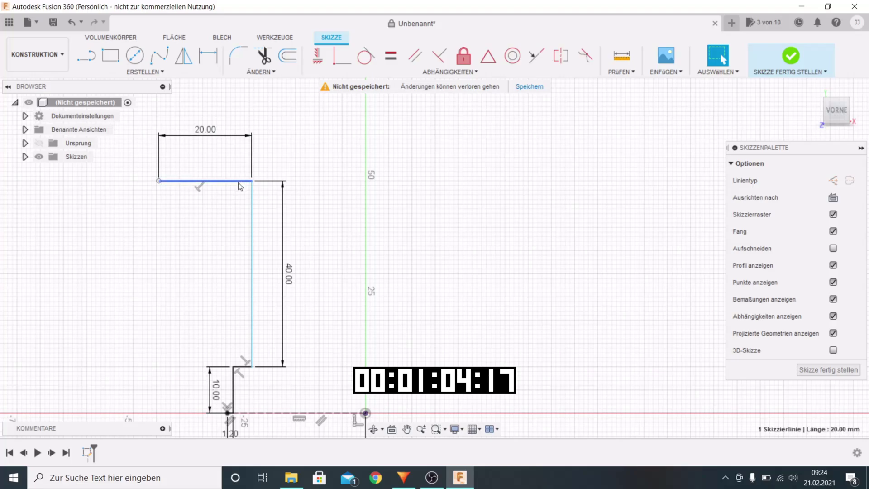
key("x")
left_click(250, 205)
key("x")
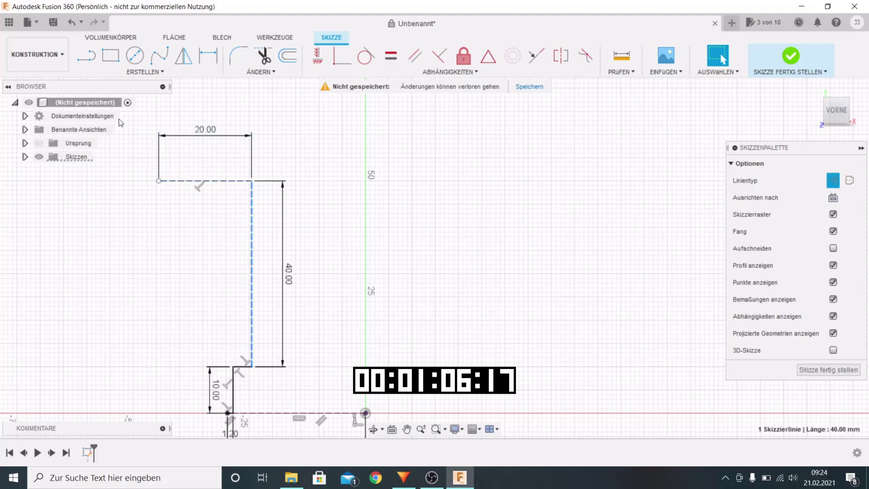
Step: Draw a diagonal line from the outer end of the 20 mm construction line to the lower end of the 40 mm one
left_click(95, 60)
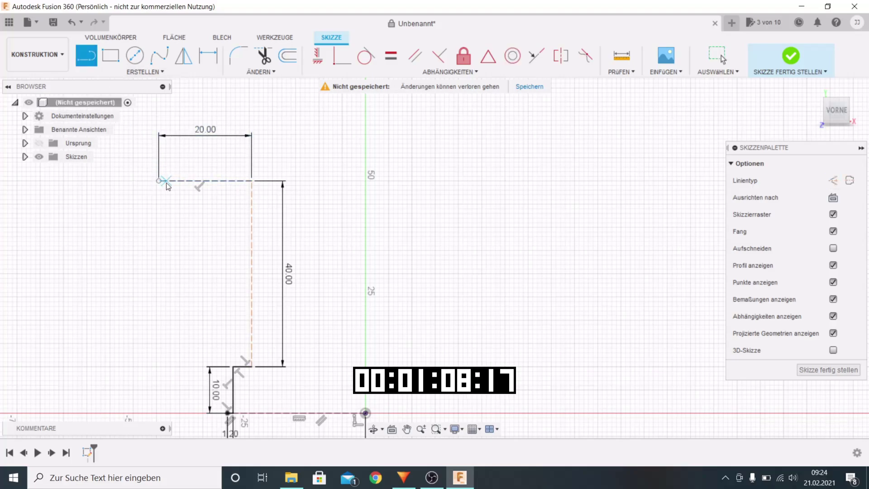
left_click(158, 181)
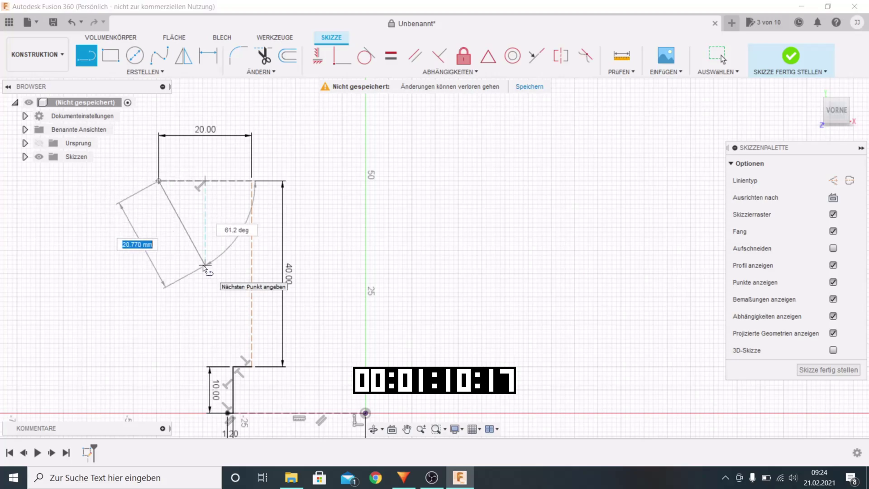
double_click(252, 367)
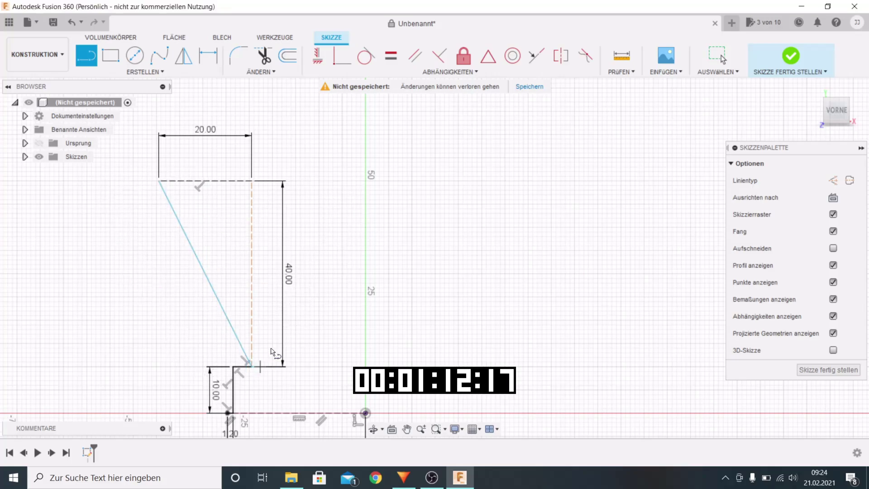
Step: Draw a 1 mm line outward from the diagonal's upper end, perpendicular to the diagonal
scroll(170, 165, "up", 10)
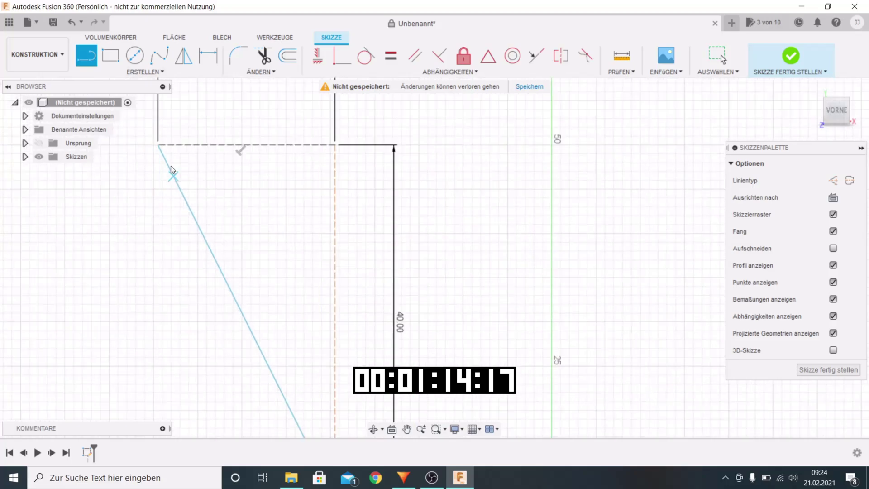
left_click(156, 135)
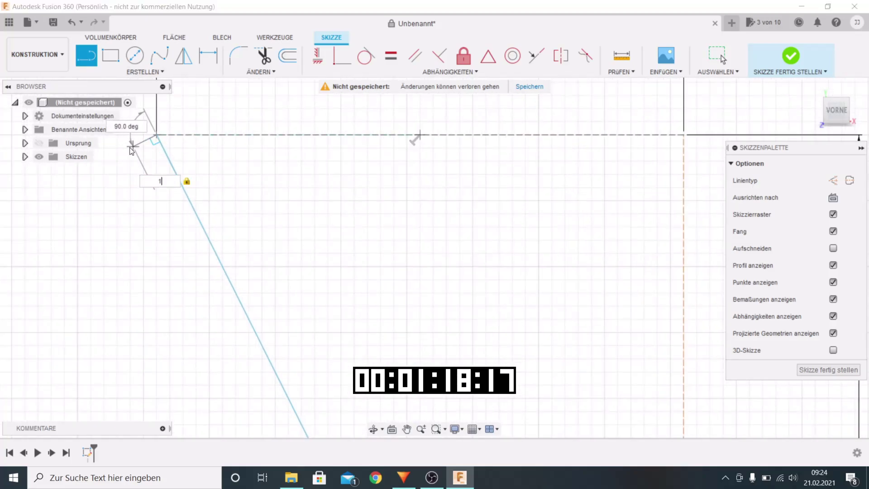
key("Return")
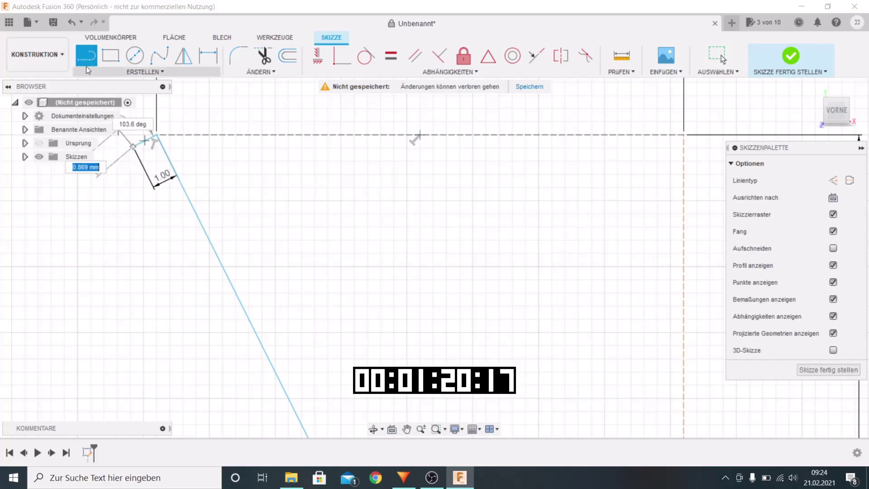
Step: Draw a second 1 mm line outward from a point near the diagonal's lower end, perpendicular to the diagonal
left_click(87, 60)
scroll(163, 178, "down", 5)
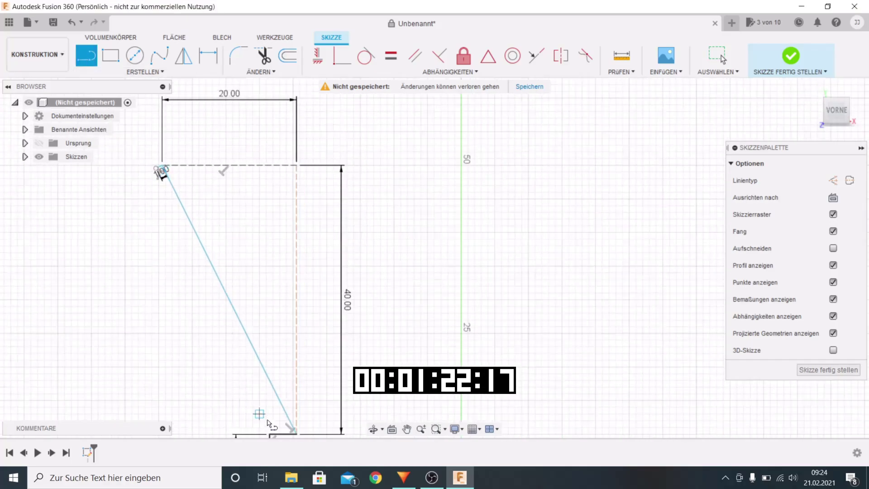
scroll(270, 376, "up", 4)
left_click(272, 375)
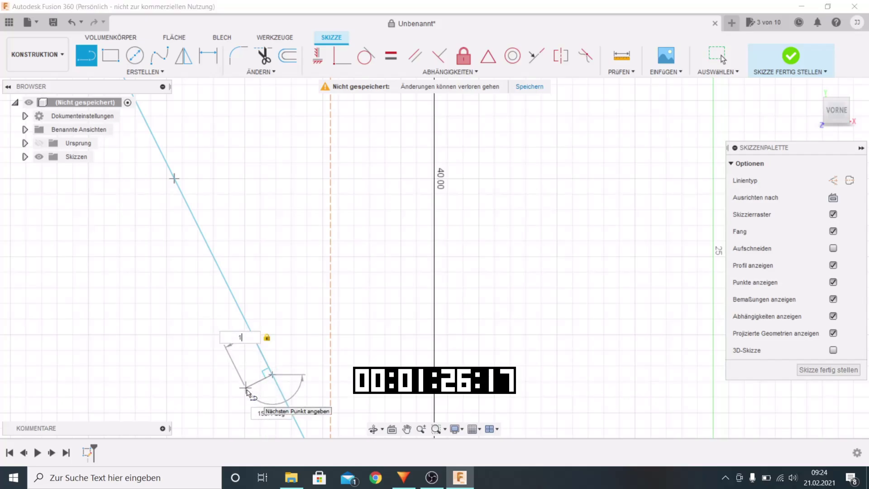
key("Return")
Step: Connect the outer ends of the two 1 mm lines to close a narrow strip along the diagonal
scroll(268, 407, "down", 5)
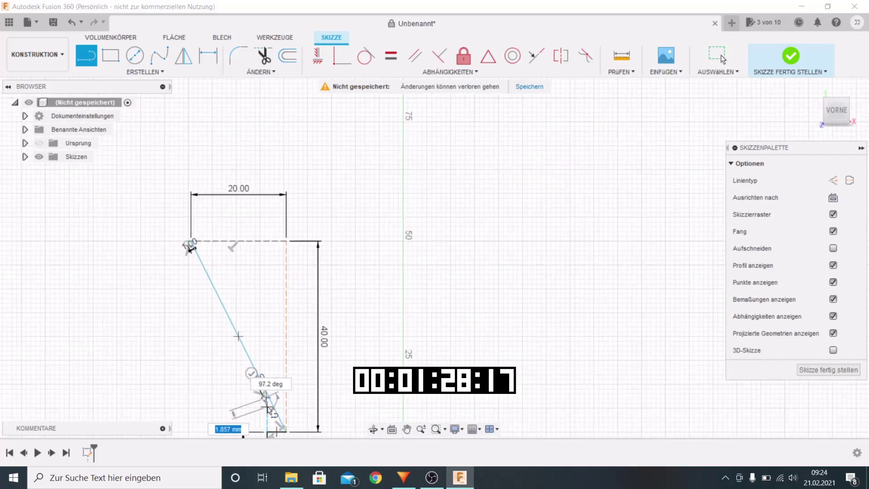
scroll(187, 249, "up", 8)
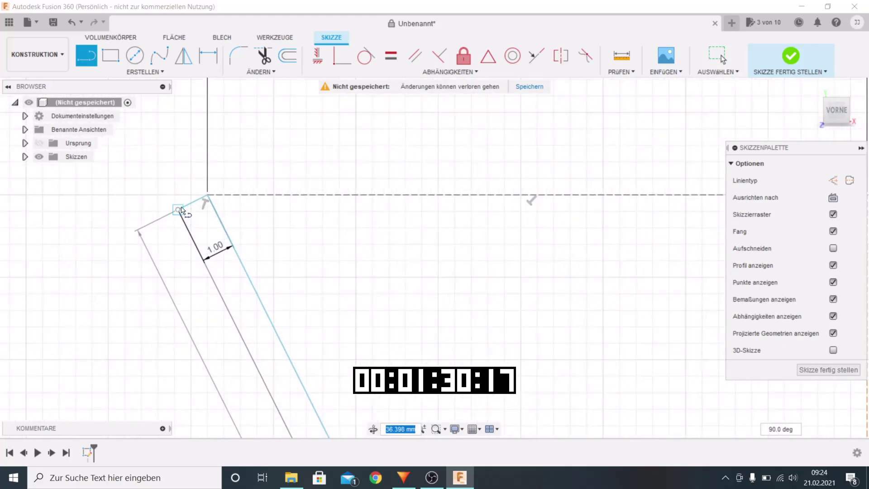
left_click(181, 210)
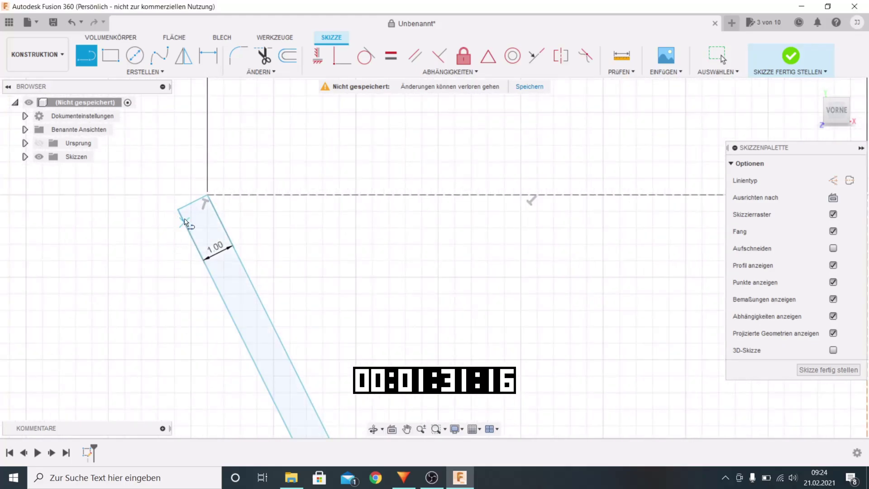
Step: Draw a short horizontal line leftward from the diagonal's upper end, in line with the 20 mm construction line
left_click(207, 196)
left_click(158, 195)
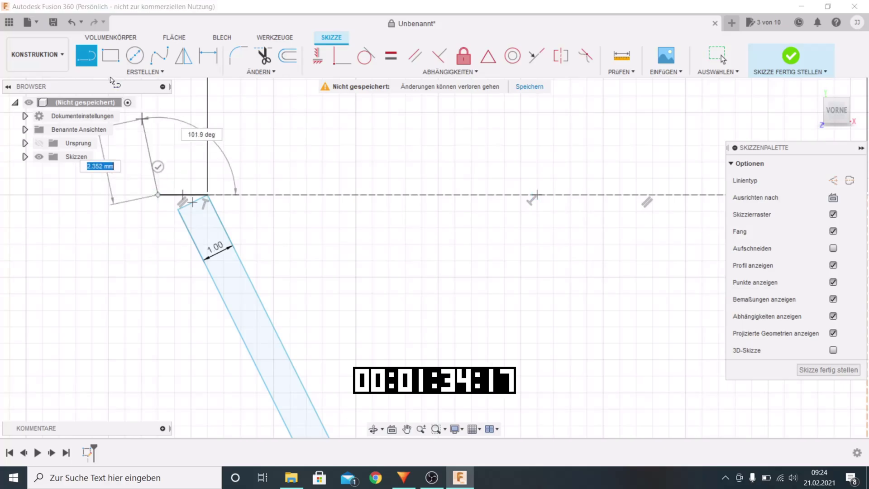
key("Escape")
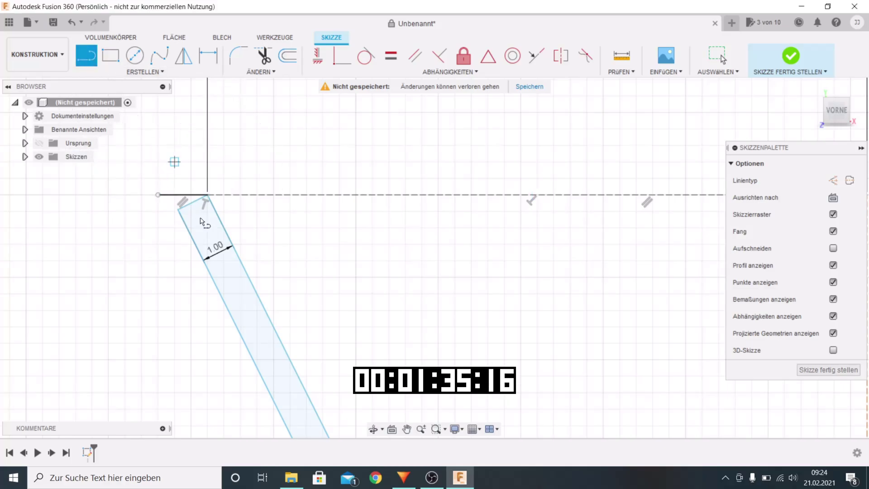
Step: Draw a short line from the narrow strip's outer upper corner up to the short horizontal line above it
left_click(178, 209)
scroll(180, 188, "down", 8)
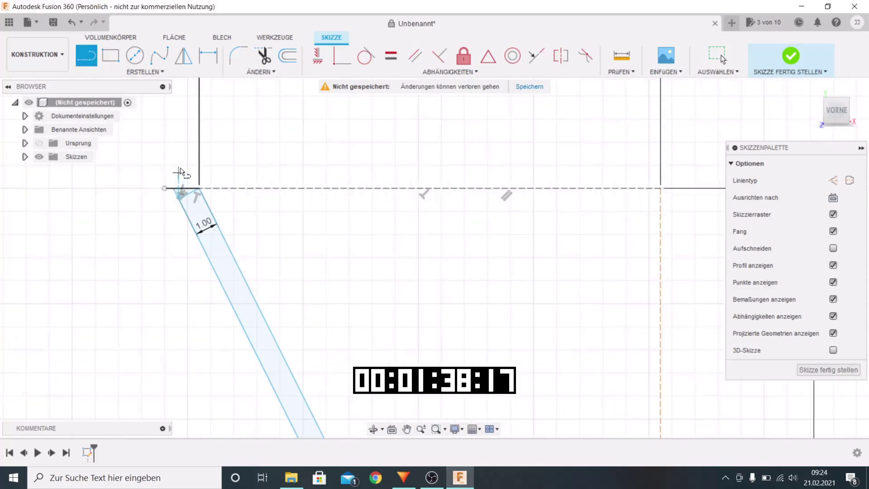
scroll(198, 182, "down", 3)
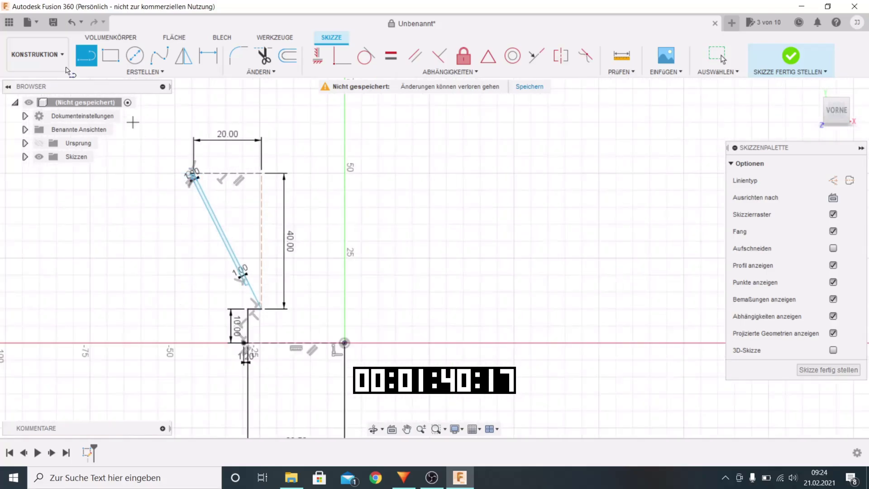
Step: Draw a vertical line about 18.2 mm long from the 1.2 mm base line's outer end to the strip's outer edge and finish the sketch
scroll(242, 342, "up", 8)
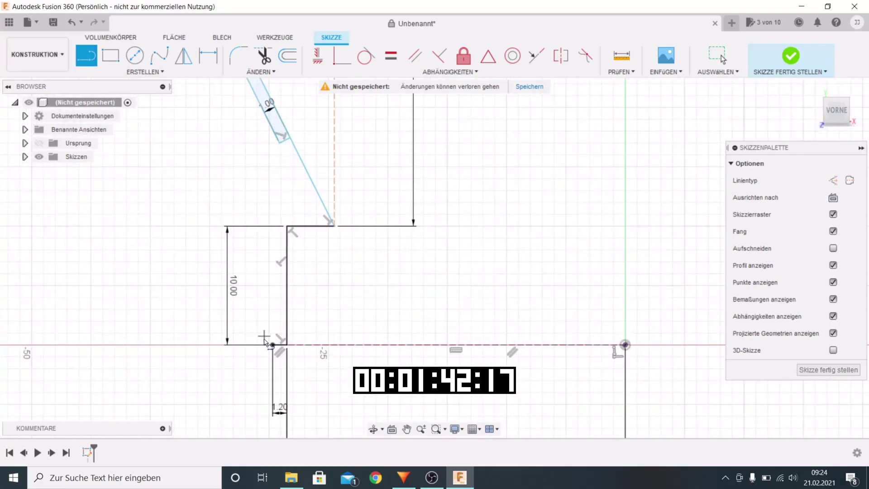
left_click(273, 345)
scroll(217, 386, "down", 2)
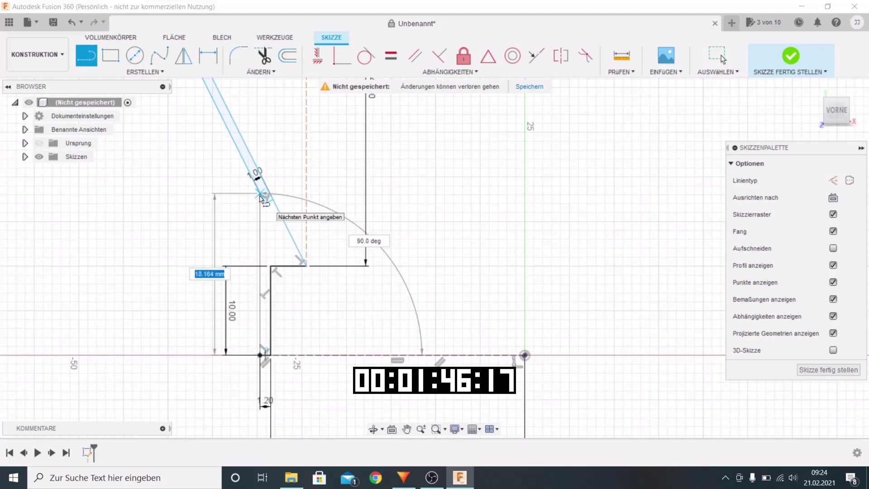
scroll(260, 197, "up", 3)
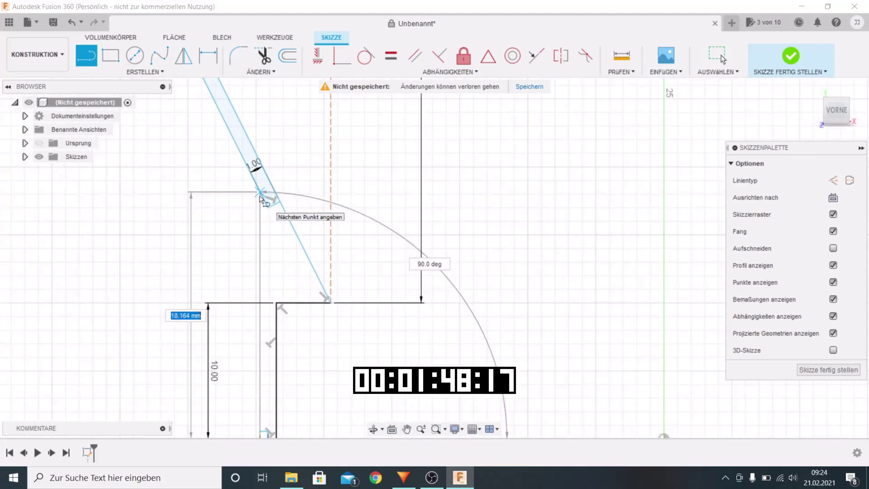
left_click(260, 204)
scroll(194, 291, "down", 3)
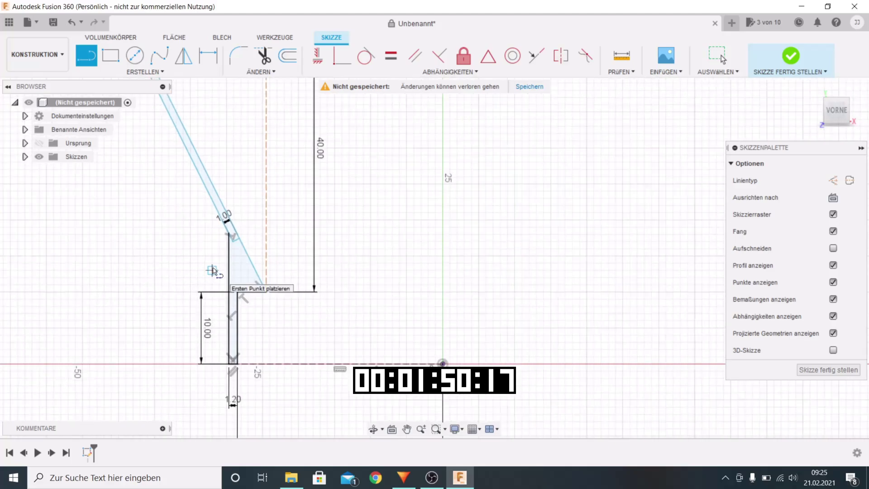
scroll(235, 276, "down", 4)
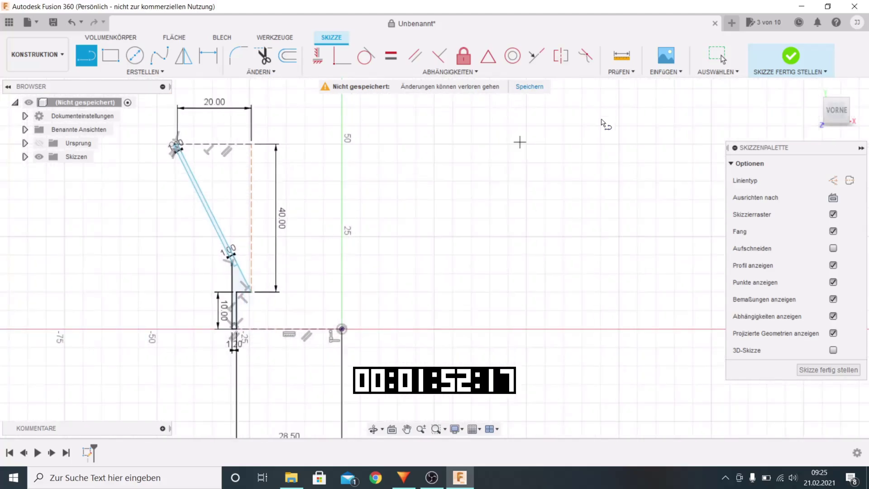
left_click(791, 56)
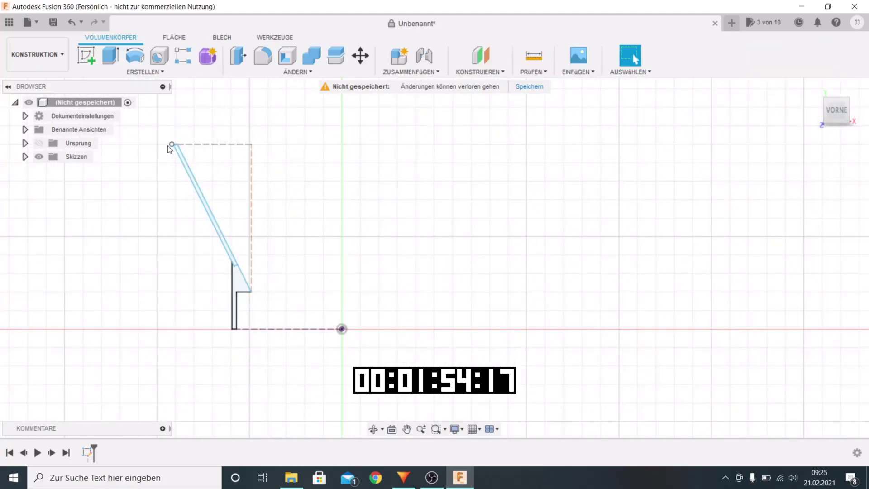
Step: Revolve the three closed profiles of strip, top corner and base 360 degrees around the vertical Y axis as a new body
scroll(181, 136, "up", 5)
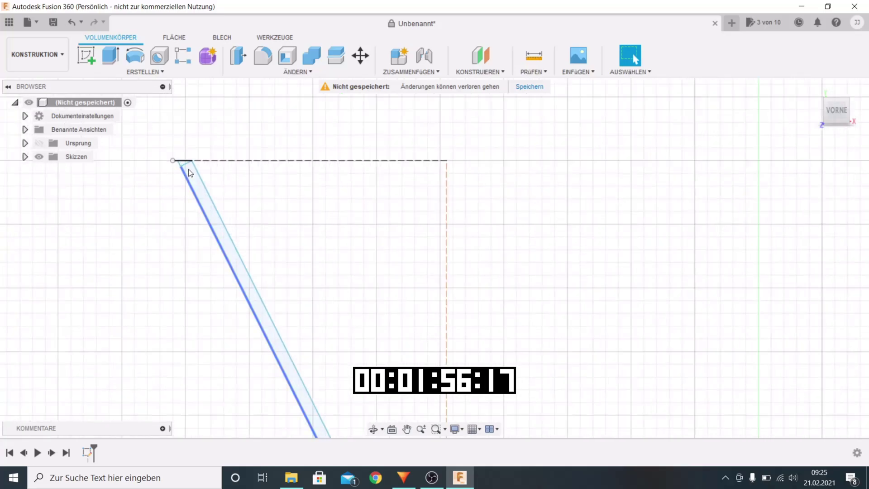
left_click(187, 168)
left_click(216, 186)
scroll(252, 177, "down", 5)
scroll(252, 177, "down", 2)
scroll(295, 284, "up", 5)
left_click(291, 283)
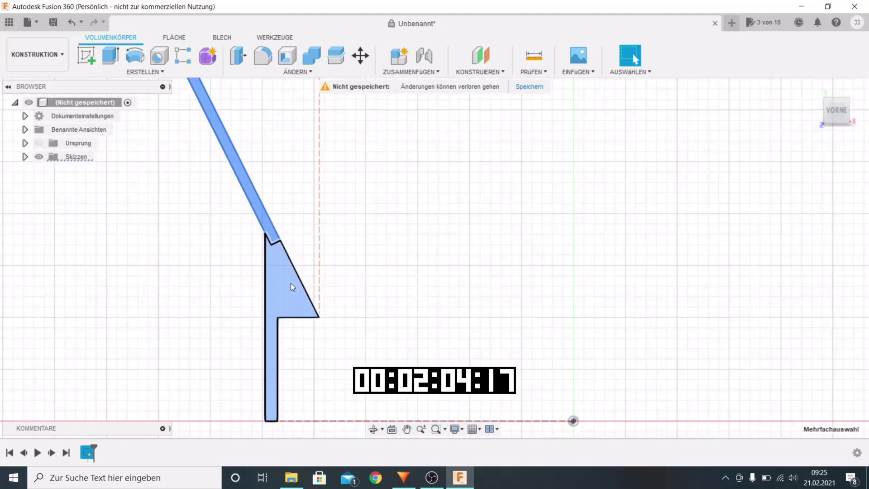
left_click(144, 59)
scroll(283, 286, "down", 2)
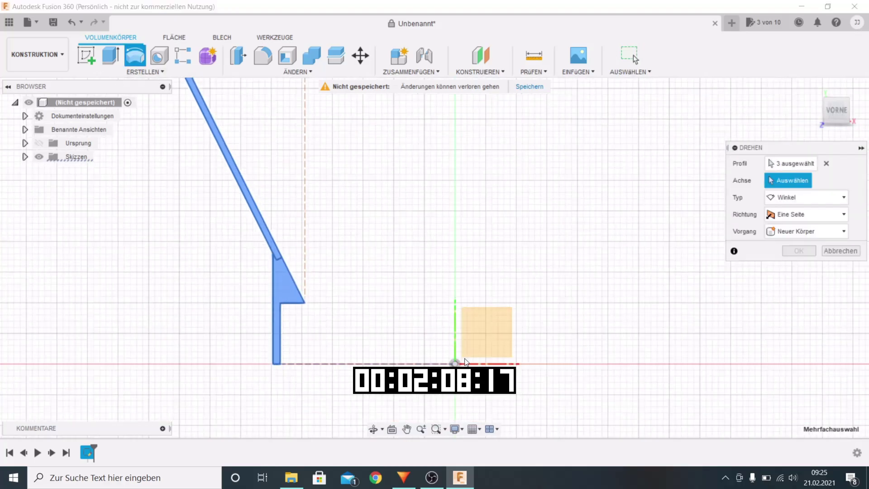
left_click(455, 337)
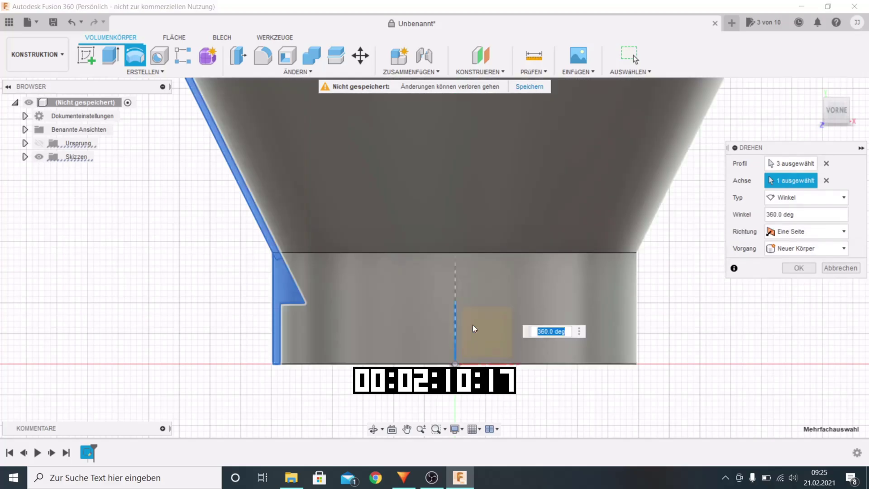
mouse_move(829, 118)
left_mouse_down()
mouse_move(811, 159)
mouse_move(827, 122)
left_mouse_up()
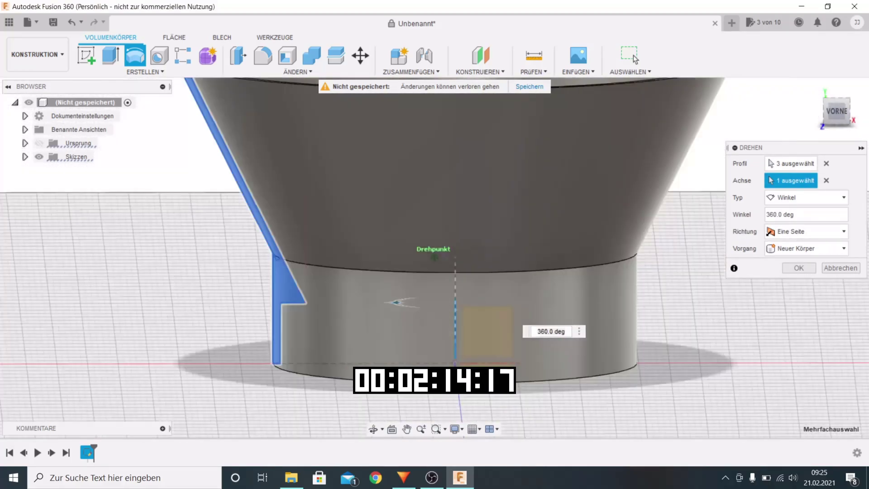
left_click(800, 268)
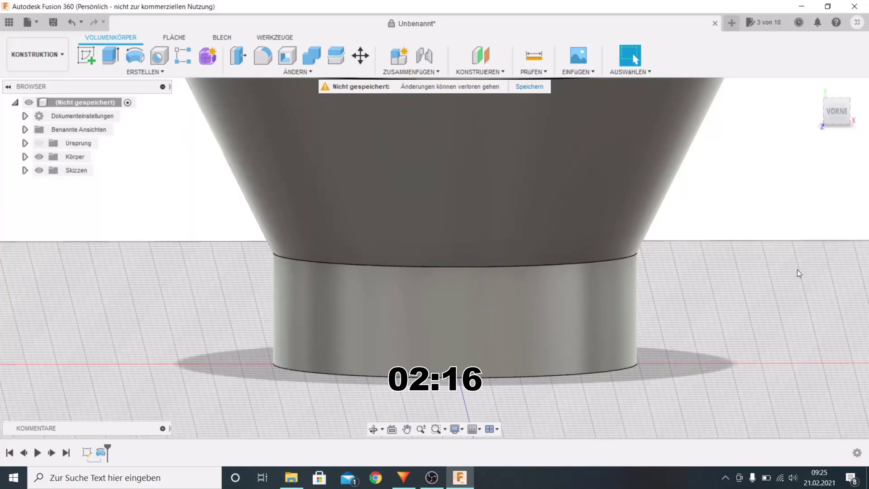
scroll(326, 406, "down", 5)
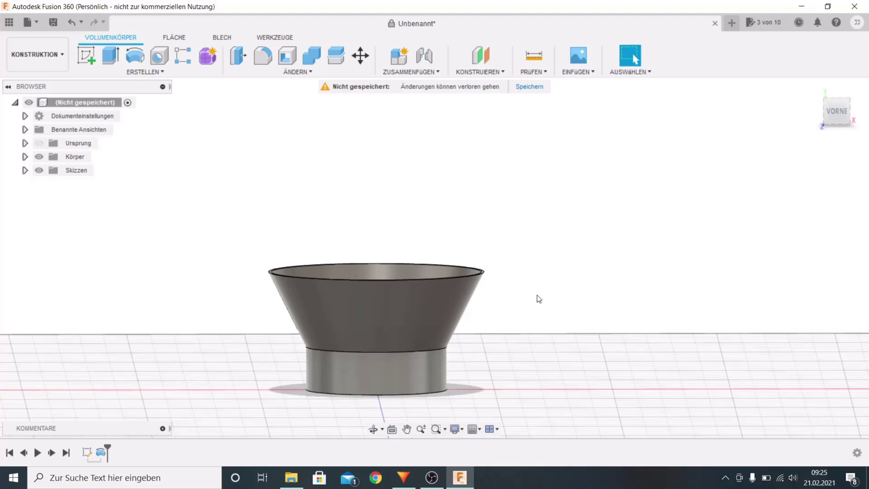
left_click_drag(827, 127, 817, 31)
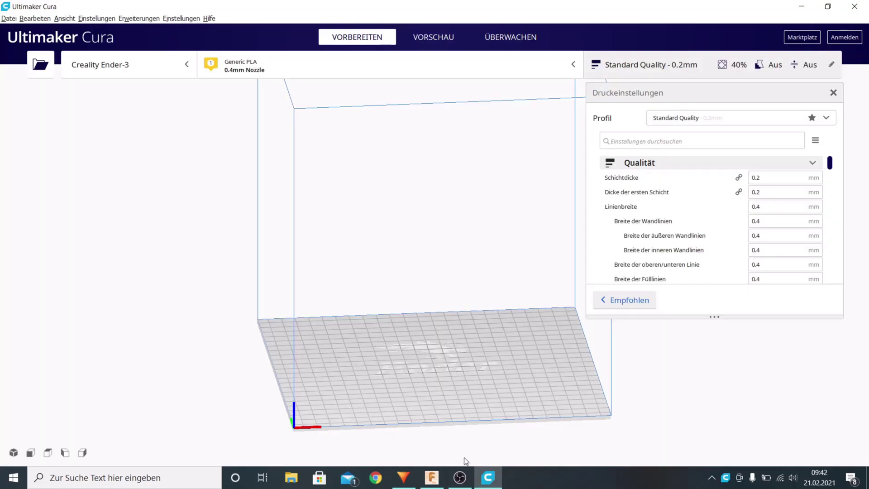
Step: Load the CE3_Funnel model onto the build plate in Ultimaker Cura
left_click(50, 70)
double_click(124, 93)
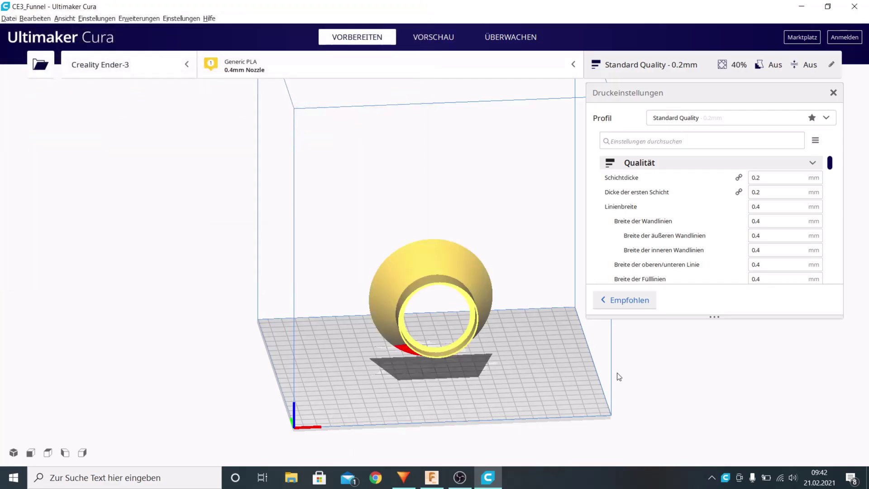
Step: Rotate the funnel upright so that its wide opening rests flat on the build plate
right_click_drag(589, 371, 441, 383)
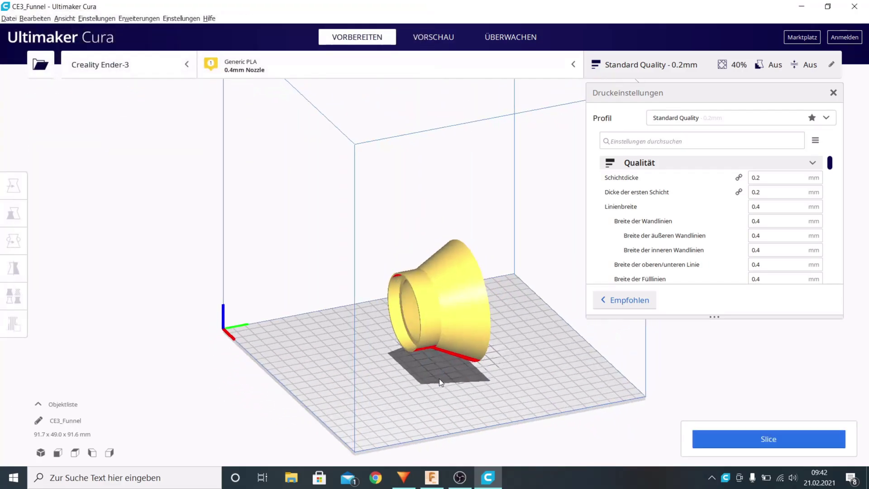
left_click(459, 334)
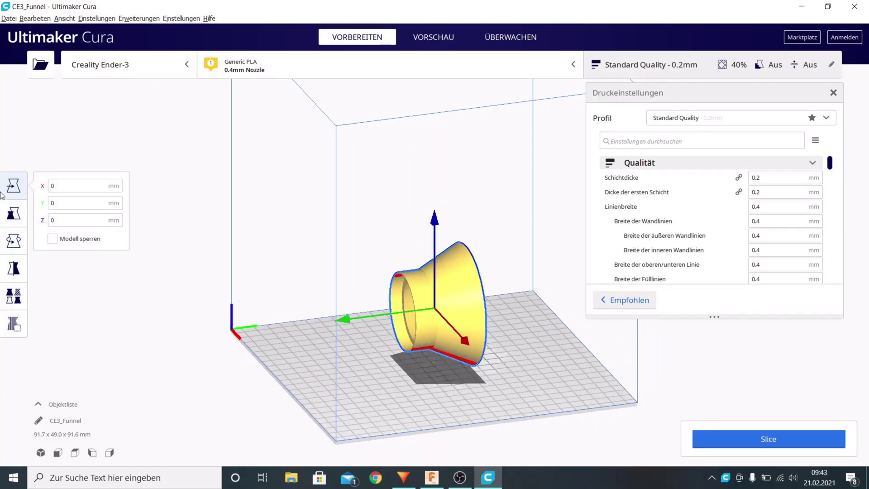
left_click(13, 240)
left_click_drag(424, 229, 524, 311)
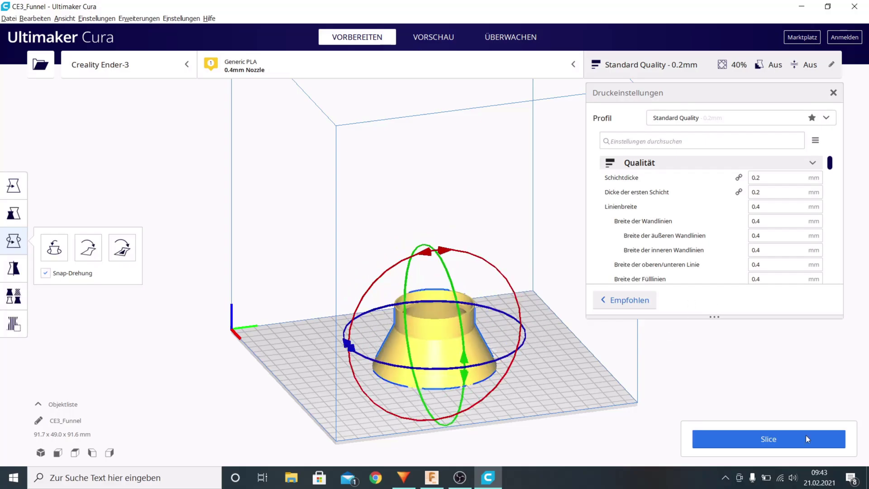
Step: Slice the upright funnel with the Standard Quality 0.2 mm profile and view it from above
left_click(773, 433)
left_click(561, 357)
right_click_drag(452, 346, 633, 484)
scroll(527, 392, "up", 3)
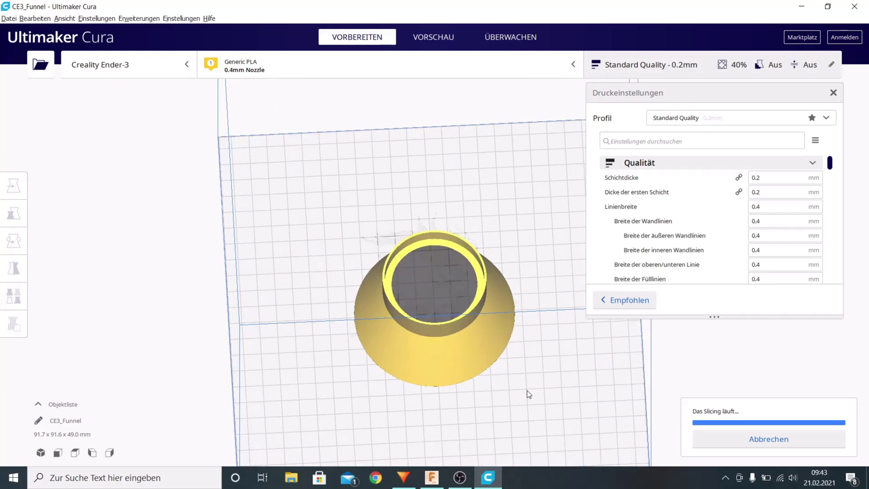